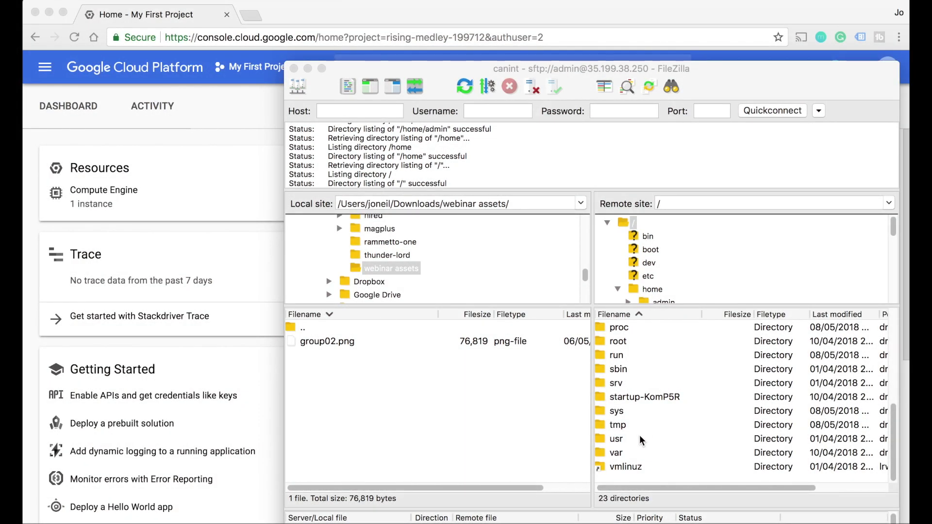
Descend the remote pane through var, www, html and wp-content into themes.
double_click(619, 454)
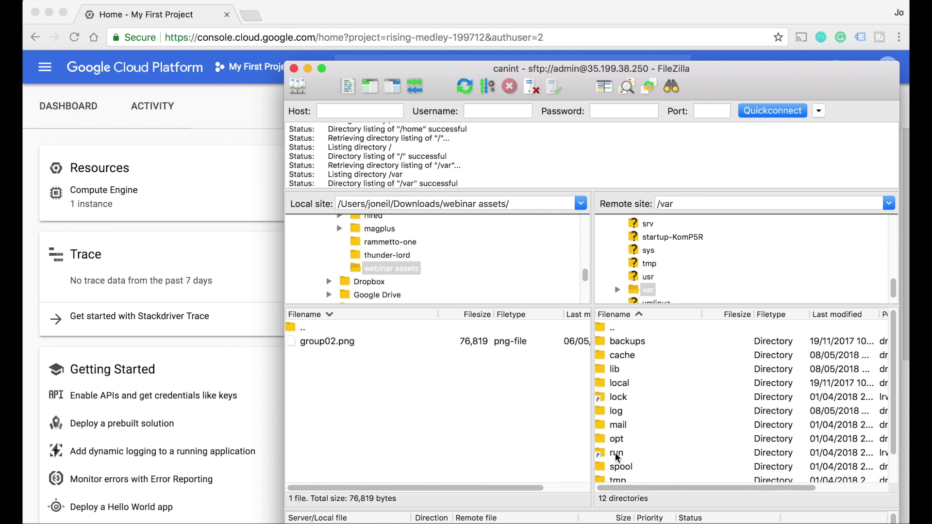
scroll(616, 457, down, 1)
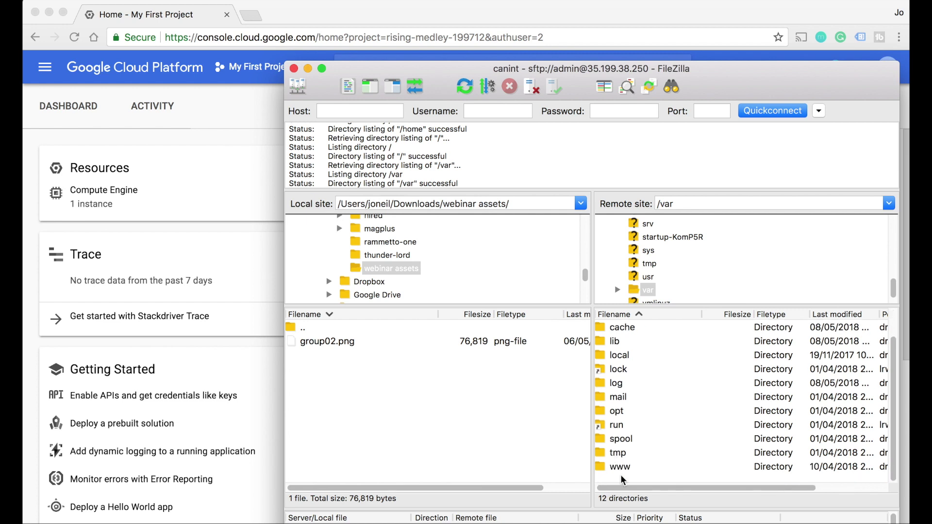
click(626, 467)
double_click(626, 467)
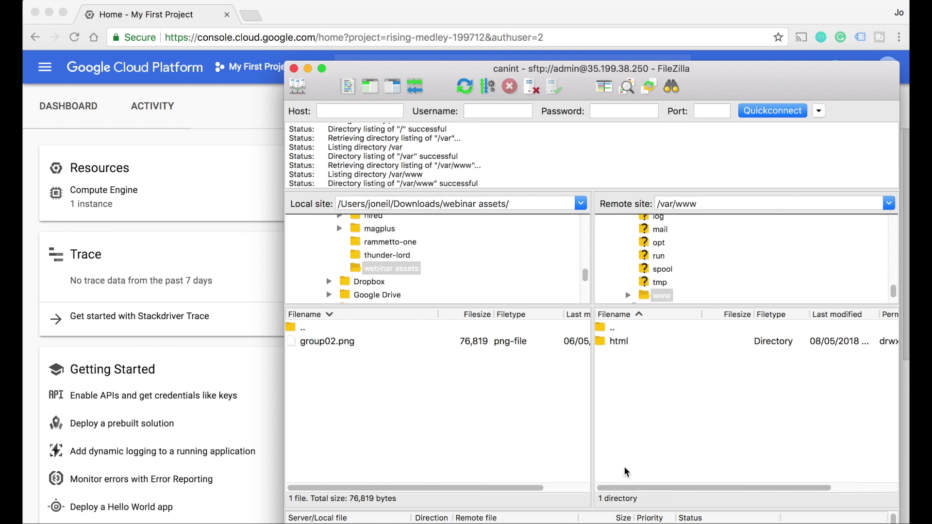
double_click(623, 341)
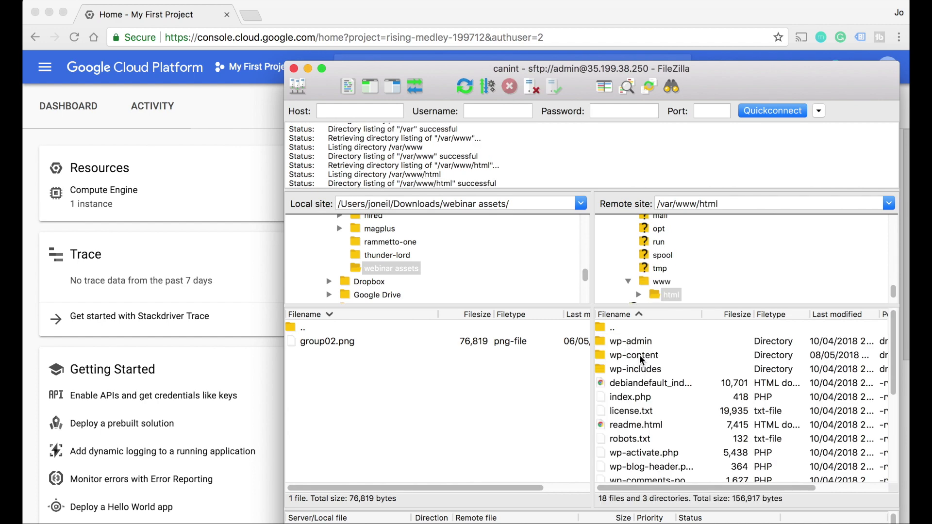
double_click(634, 355)
double_click(624, 354)
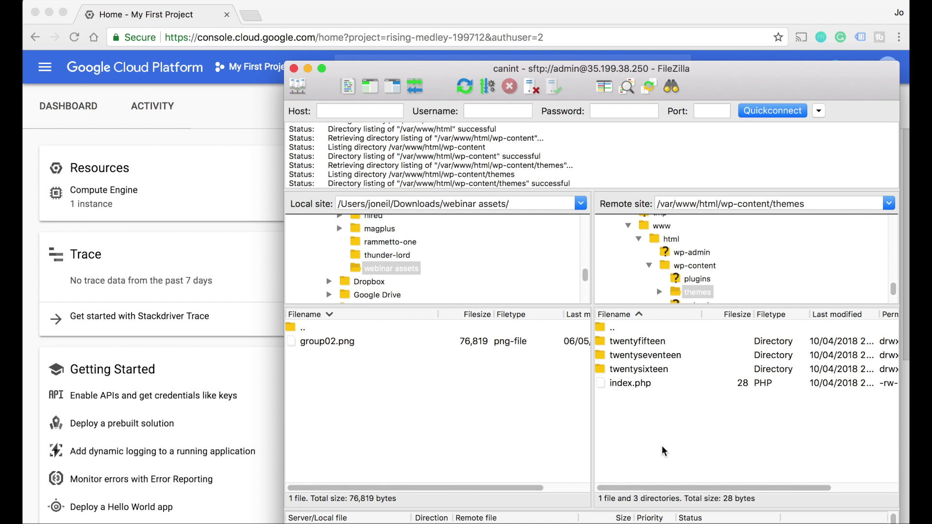
Attempt a newTheme folder in themes and highlight the resulting permission denied errors.
right_click(635, 412)
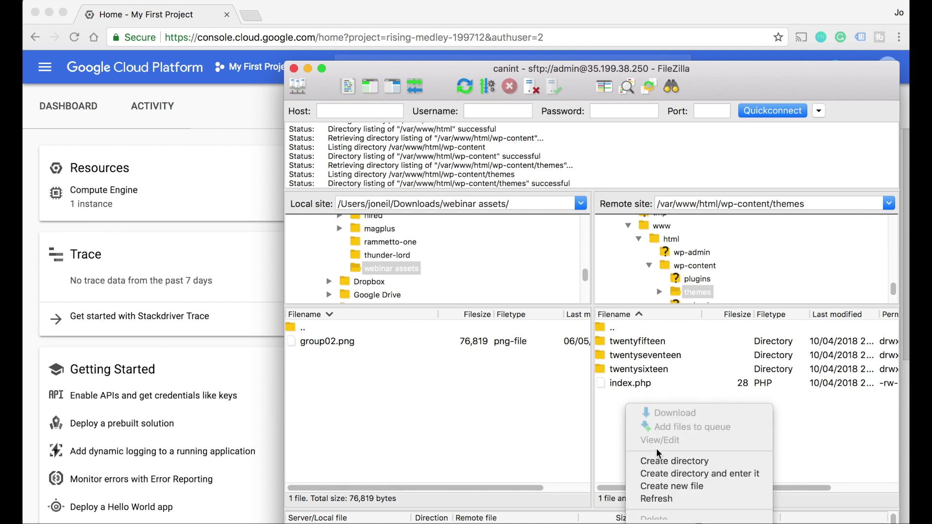
click(674, 461)
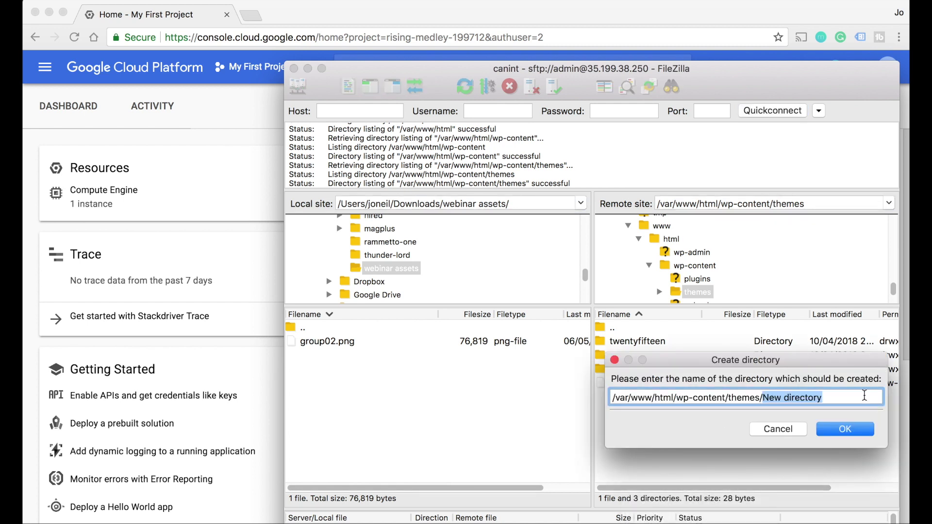
text(newTheme)
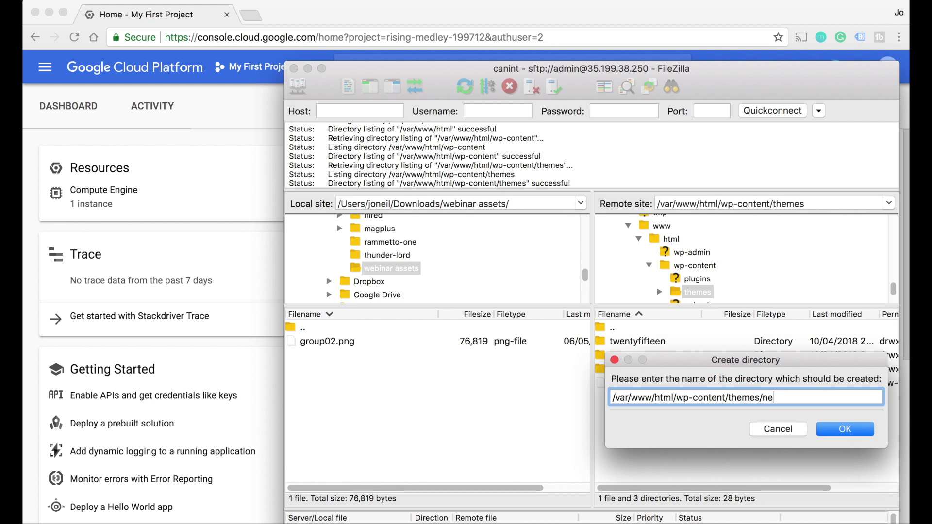
key(Return)
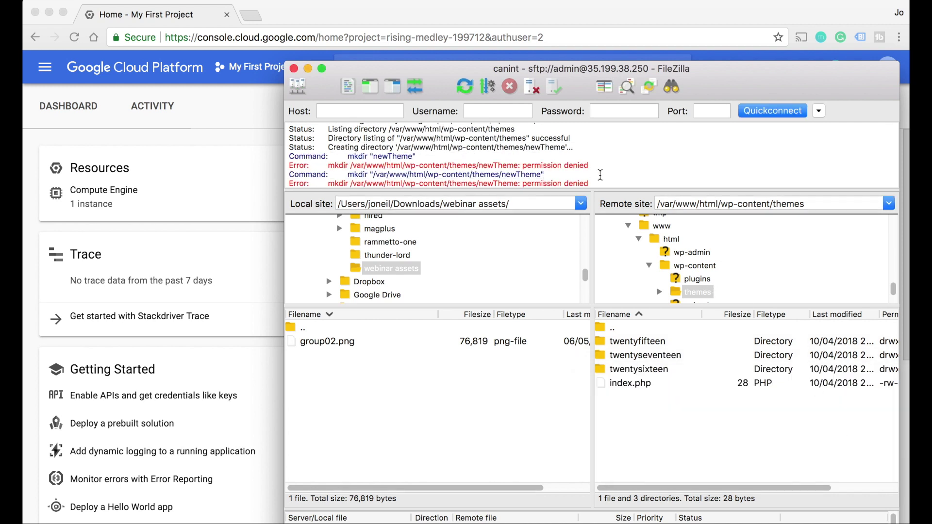
mouse_move(598, 175)
mouse_down()
mouse_move(384, 160)
mouse_move(289, 166)
mouse_up()
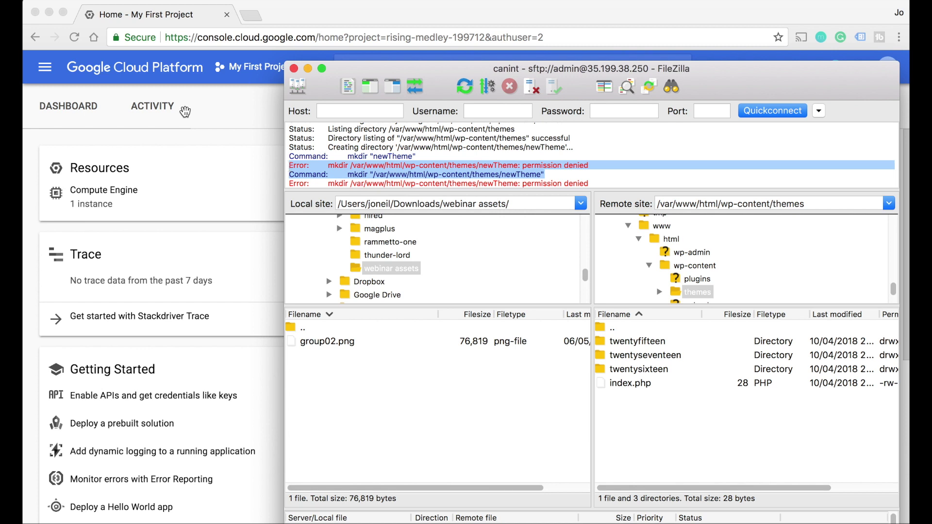
From the Compute Engine VM instances list, start an SSH session to canint-vm.
click(209, 131)
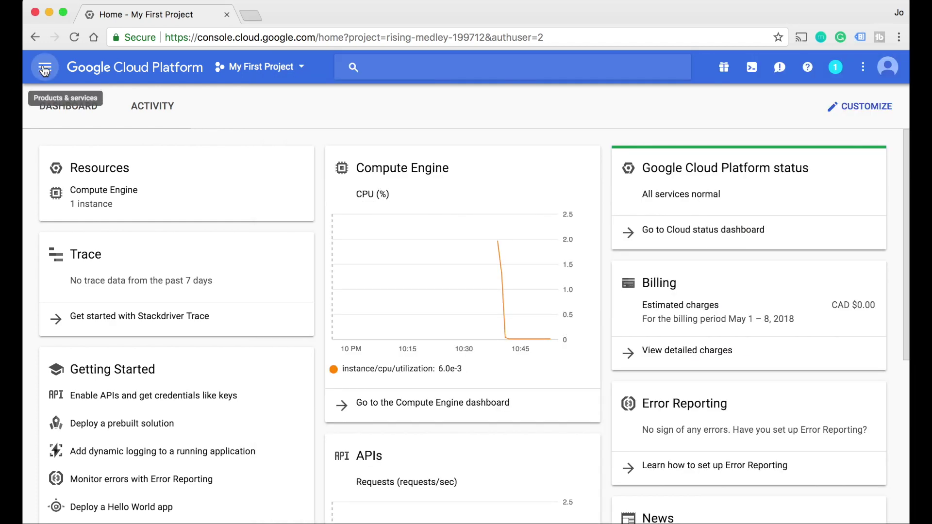
click(44, 68)
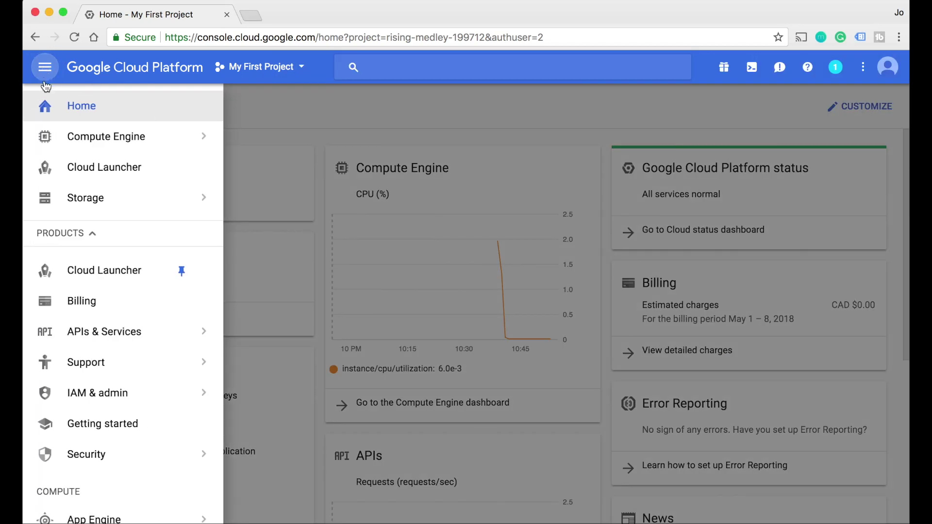
mouse_move(106, 136)
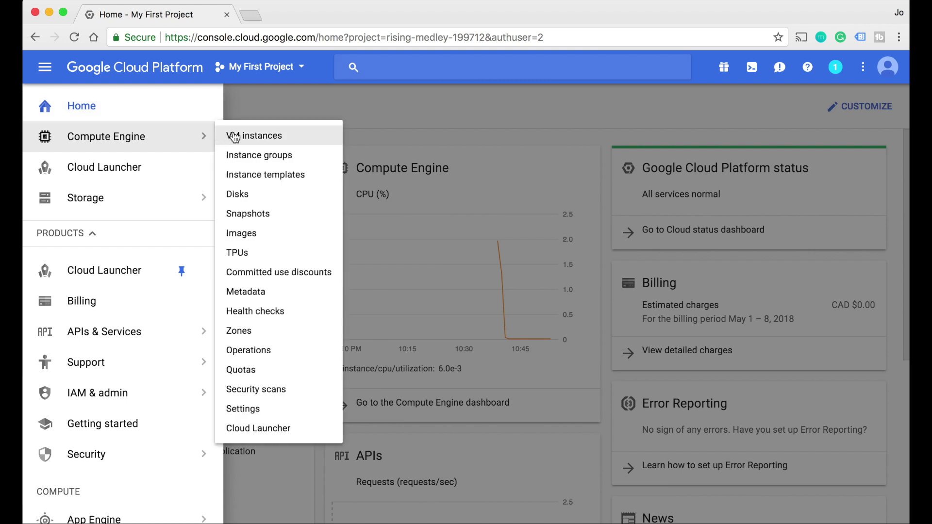
click(282, 137)
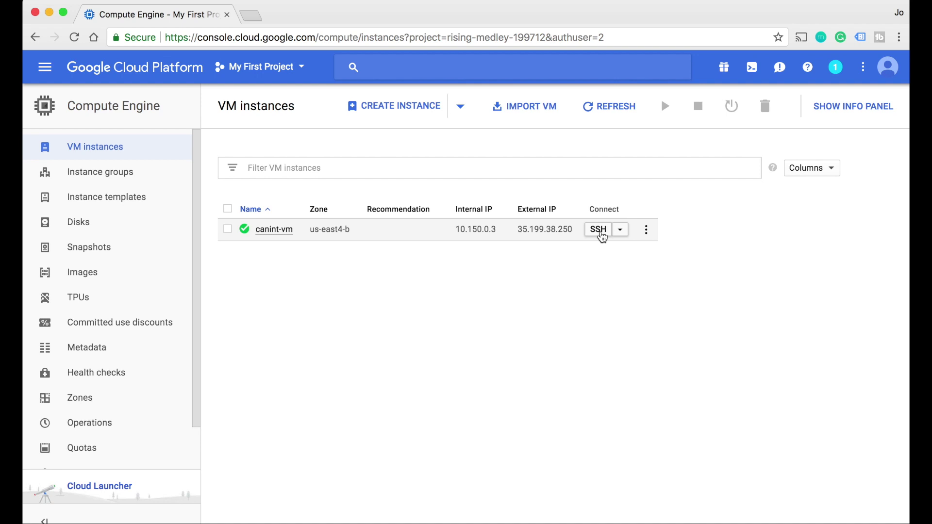
click(598, 230)
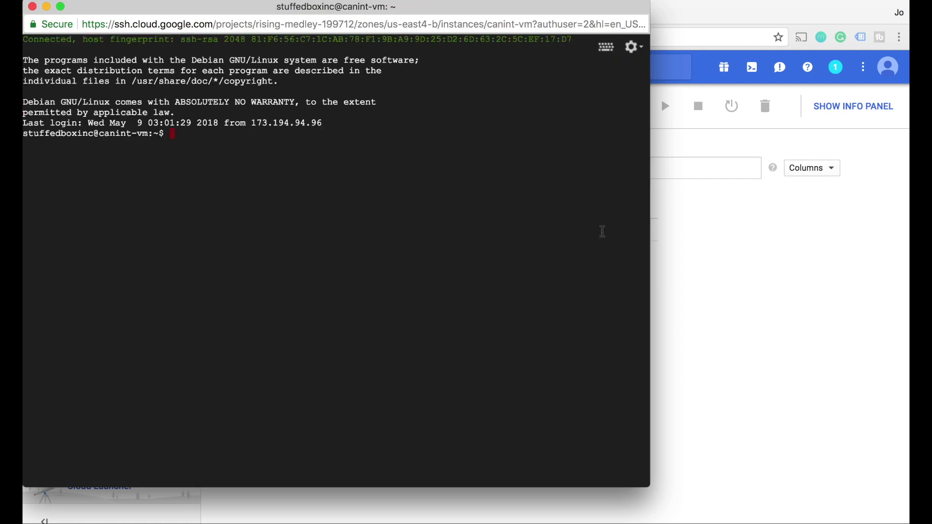
text(stat -c)
text( ")
text(%a )
text(%n")
Run stat -c "%a %n" on the themes path copied from FileZilla, showing 755.
key(super+Tab)
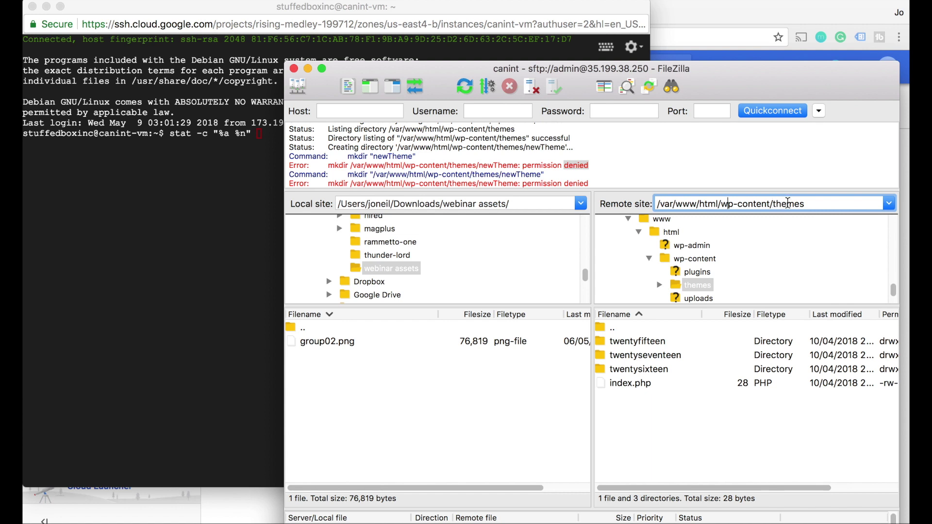
drag(813, 204, 655, 201)
key(super+c)
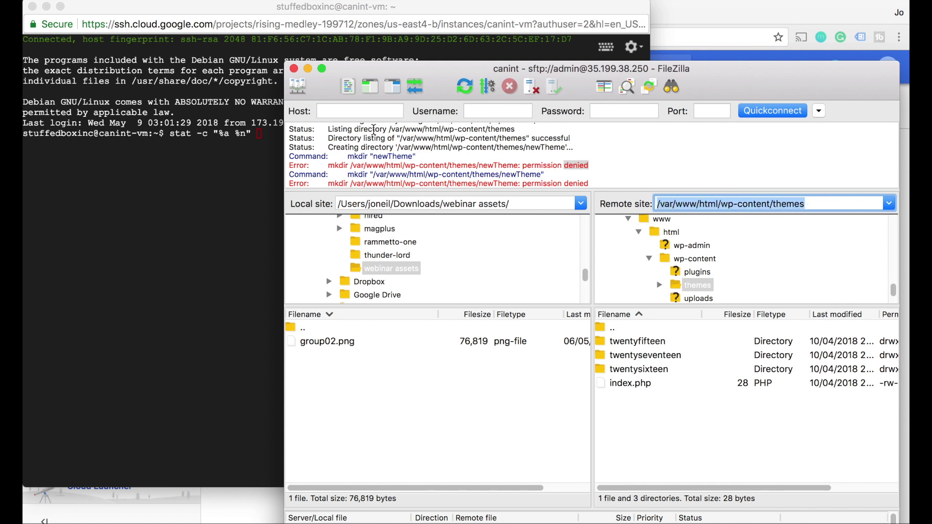
click(262, 136)
key(super+v)
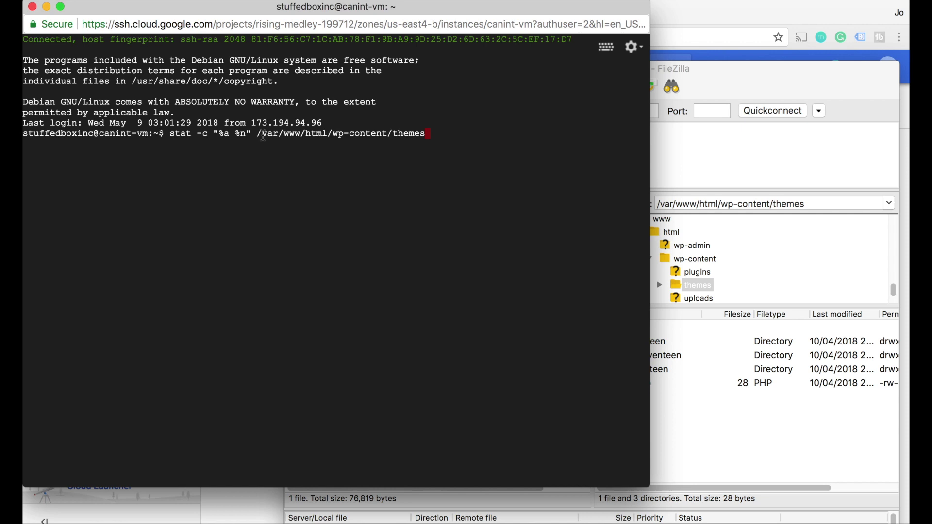
key(Return)
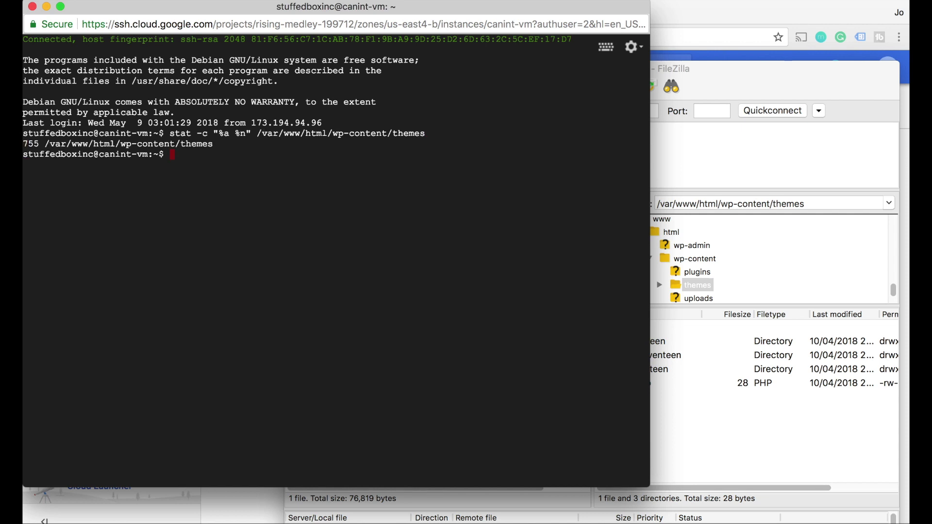
Run sudo chmod 777 on the copied path /var/www/html/wp-content/themes.
double_click(30, 143)
text(sud)
text(o chmod)
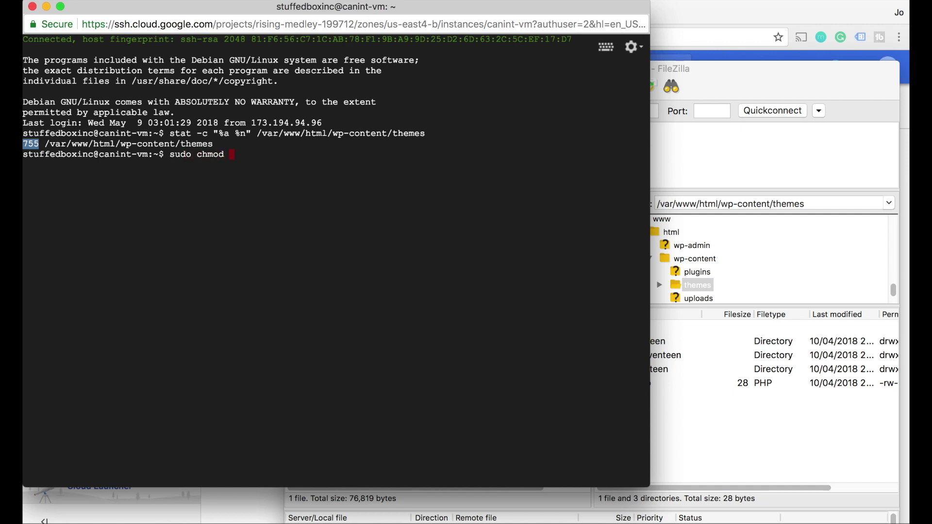
text( 777)
drag(257, 134, 428, 134)
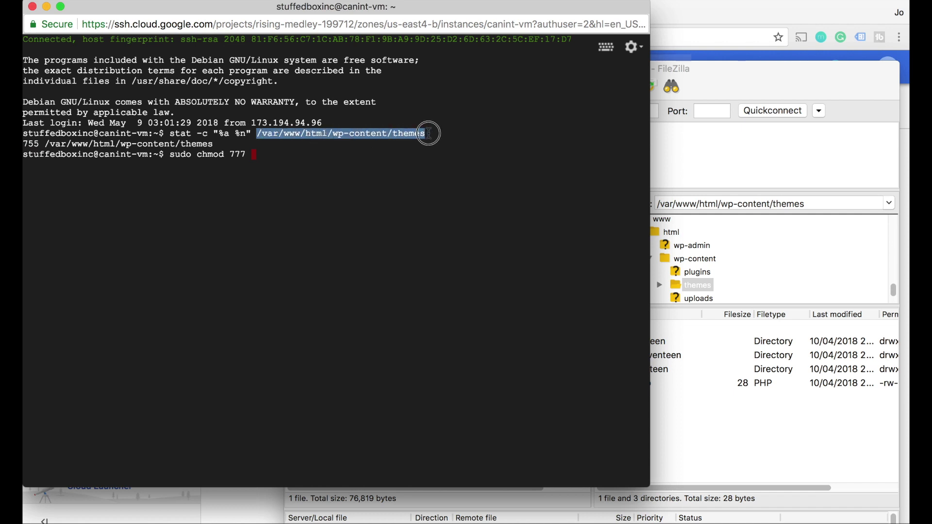
key(super+c)
key(super+v)
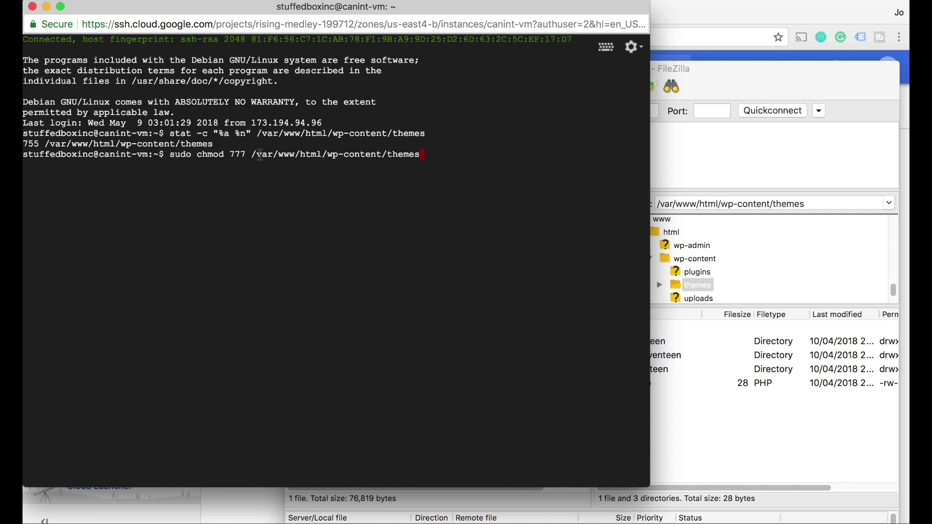
key(Return)
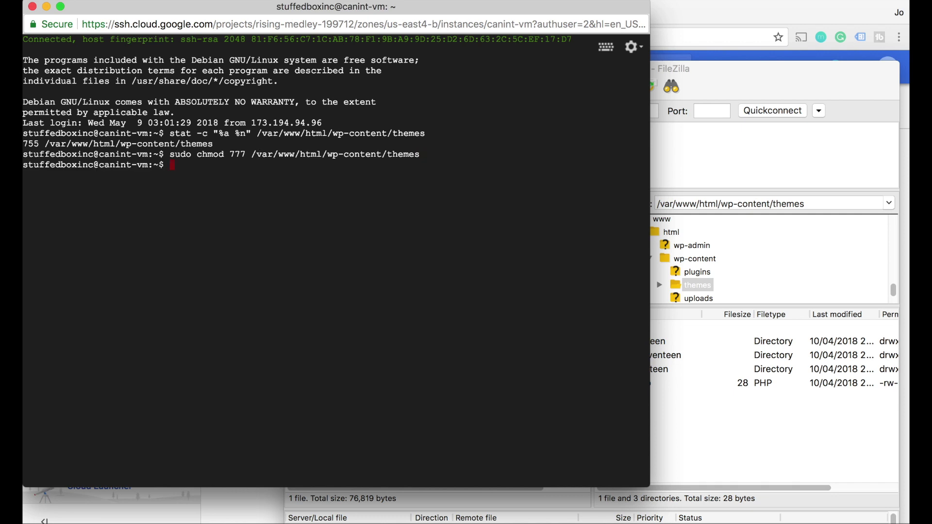
Add a remote folder under its default name, New directory, in themes and select it.
click(758, 165)
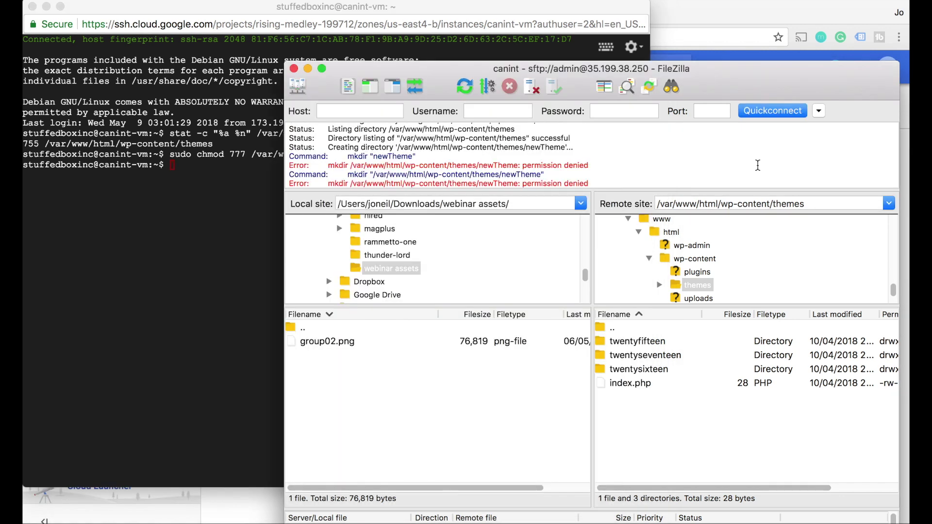
right_click(657, 427)
click(691, 477)
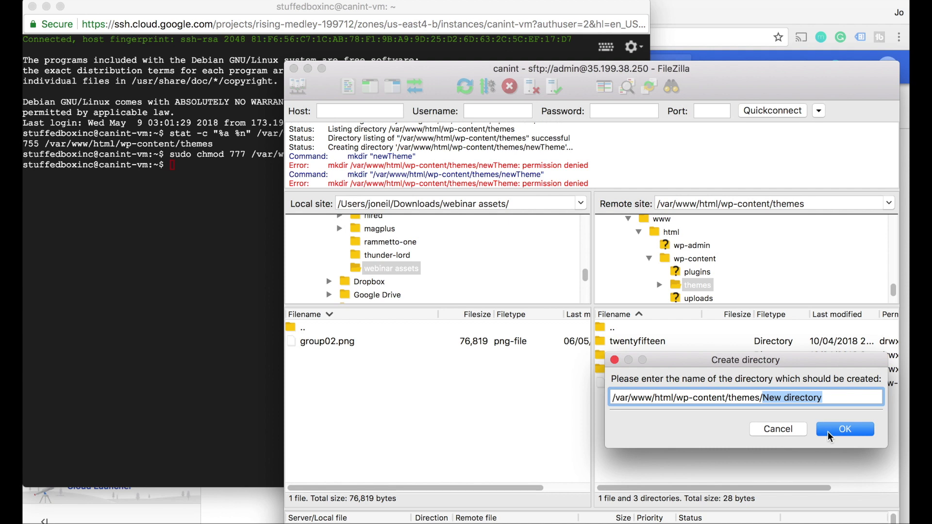
click(828, 432)
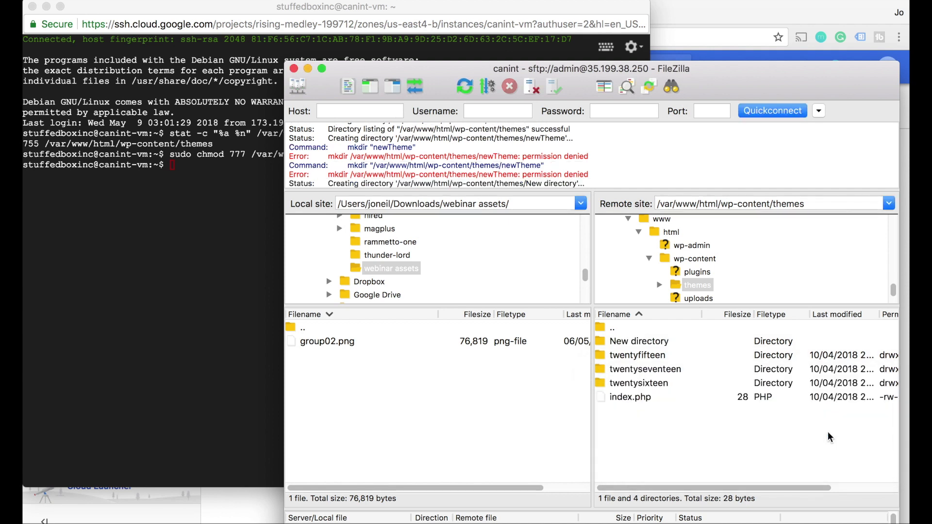
click(640, 341)
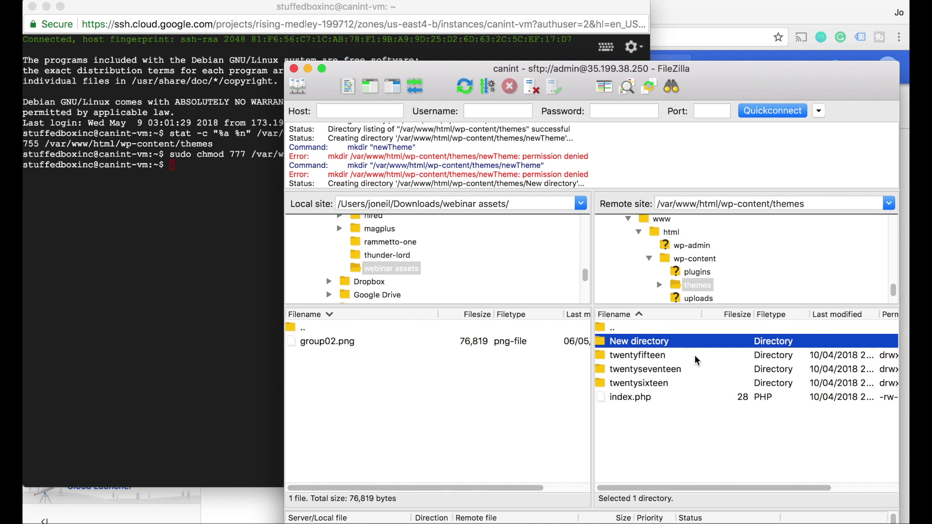
Run sudo chmod 755 /var/www/html/wp-content/themes in the SSH terminal.
click(209, 179)
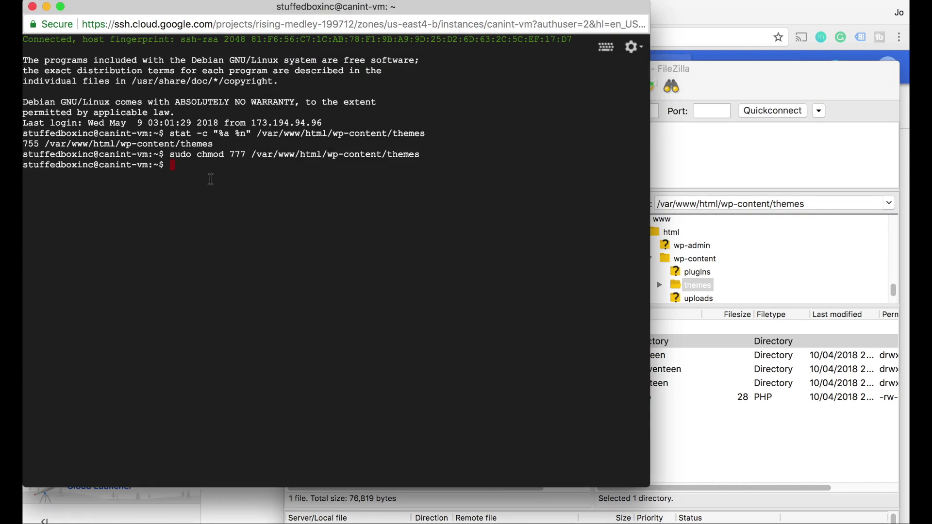
text(sudo )
text(chmod )
text(755)
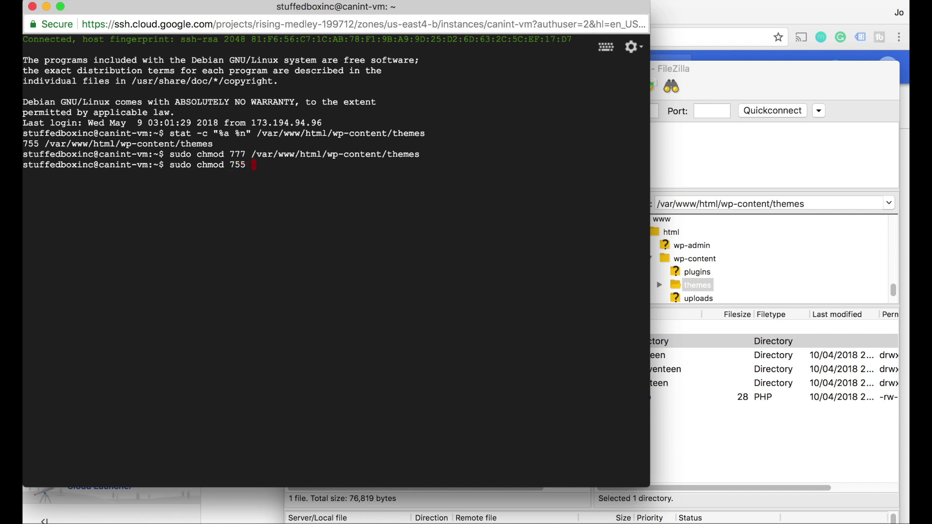
text( /var/www/html/wp-content/themes)
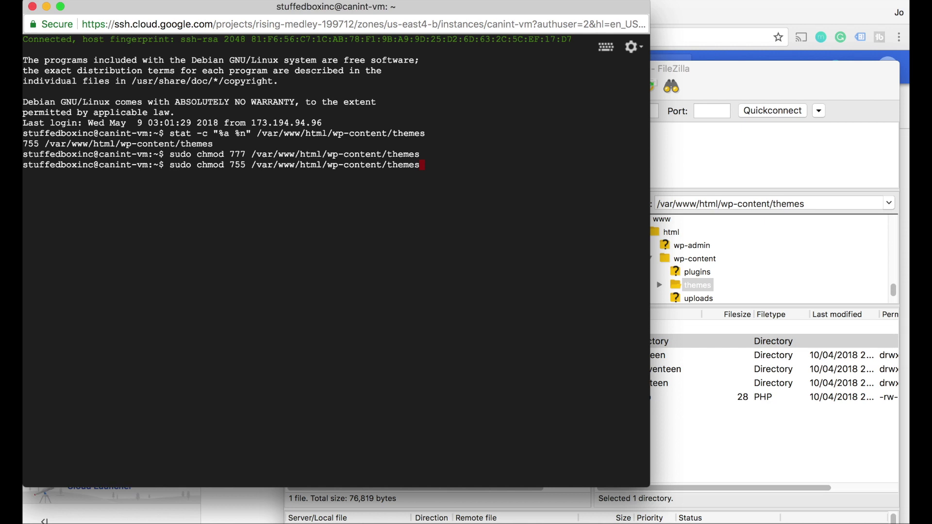
key(Return)
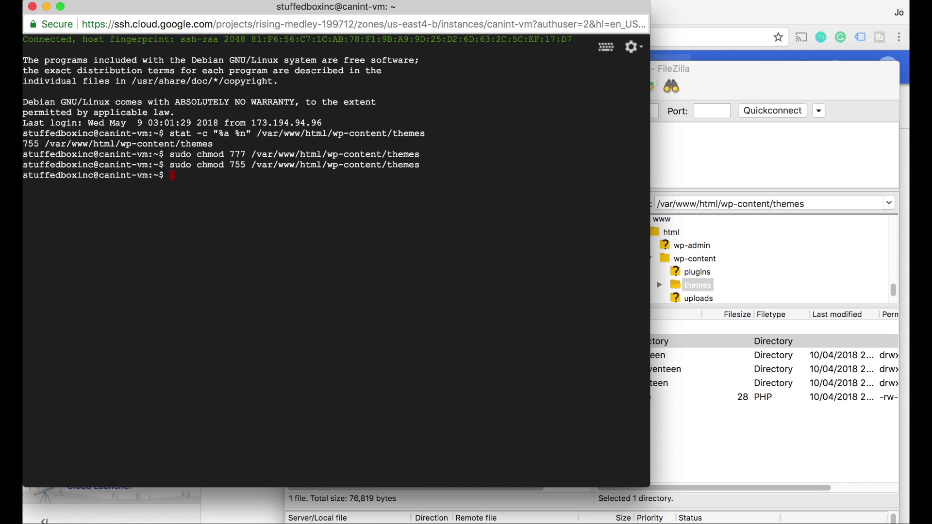
Attempt a New directory02 folder in themes and highlight the permission denied error.
click(719, 435)
right_click(656, 438)
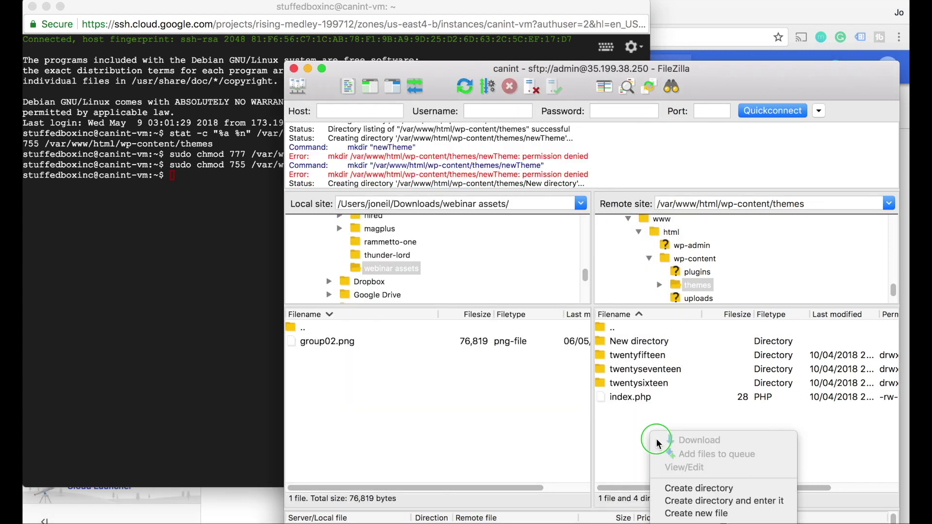
click(692, 488)
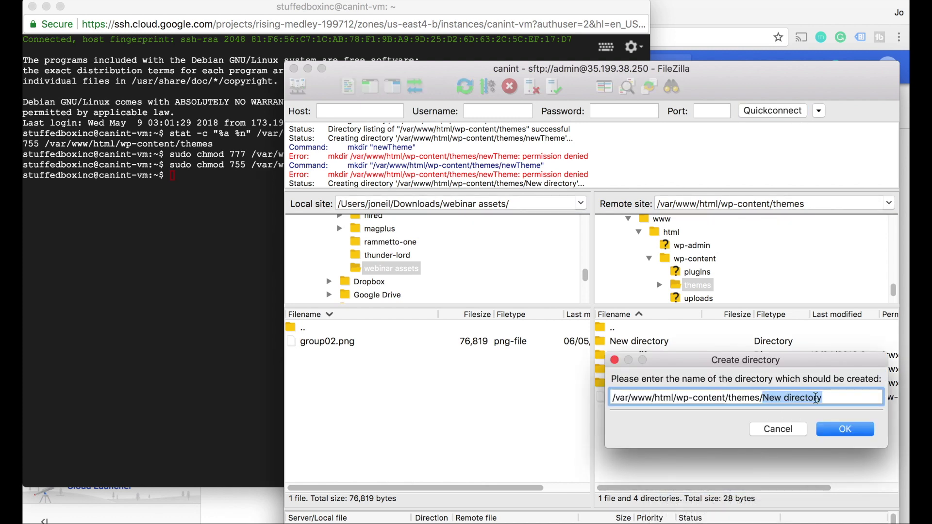
click(828, 397)
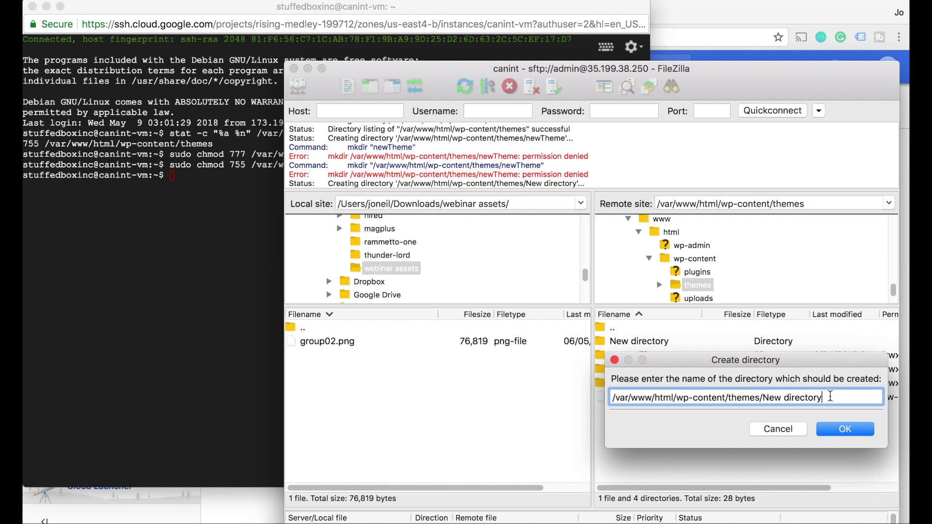
text(02)
click(844, 429)
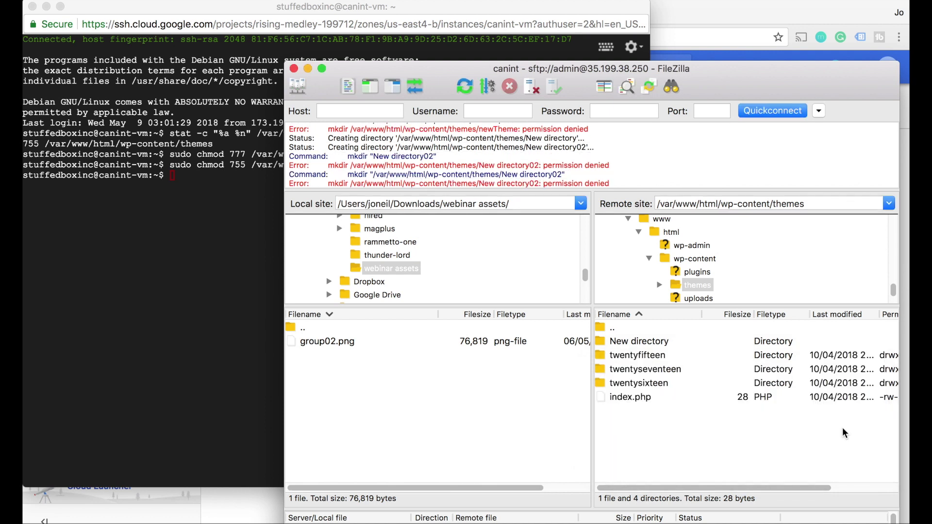
double_click(563, 166)
scroll(689, 235, up, 1)
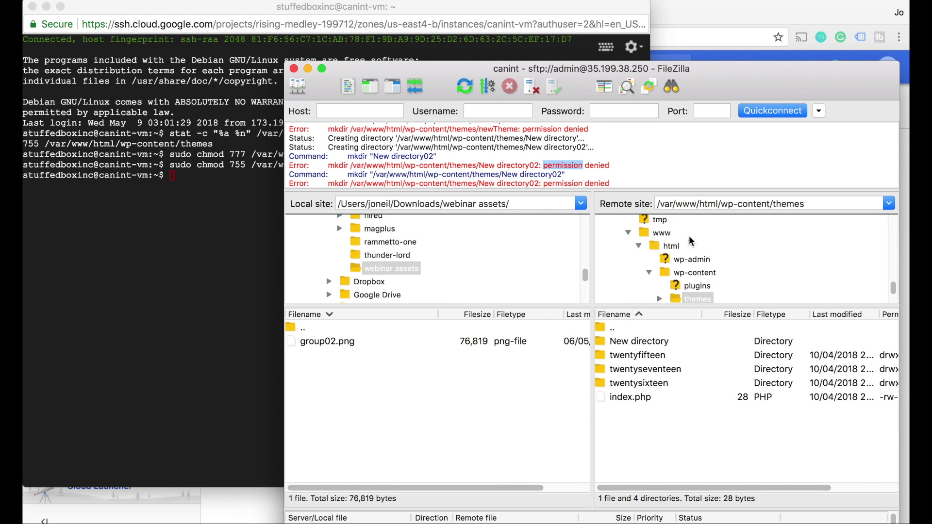